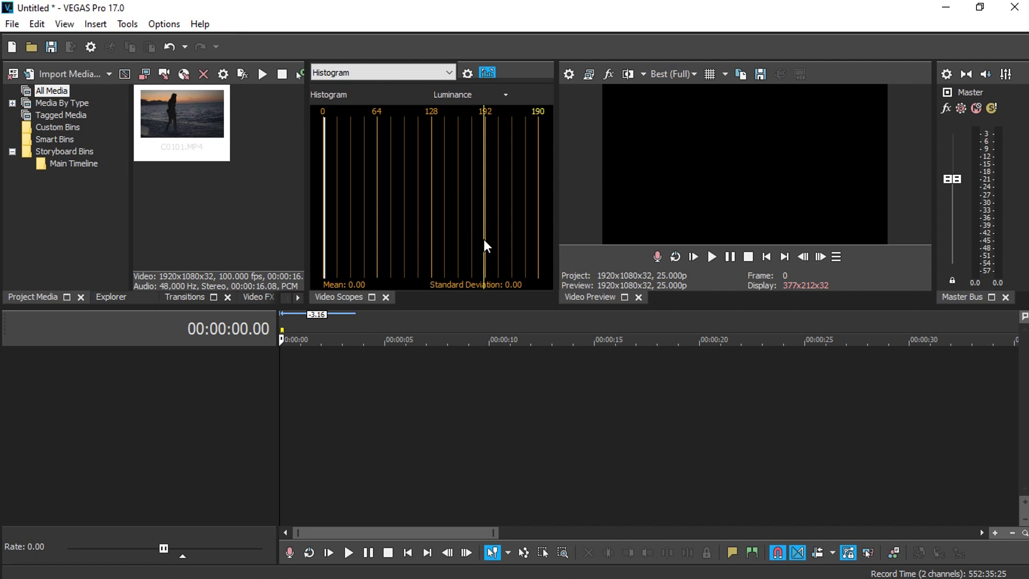
# Step: Open Project Video Properties and review the template list, keeping the Dato FHD template
pyautogui.click(570, 74)
pyautogui.moveTo(418, 7); pyautogui.dragTo(233, 14)
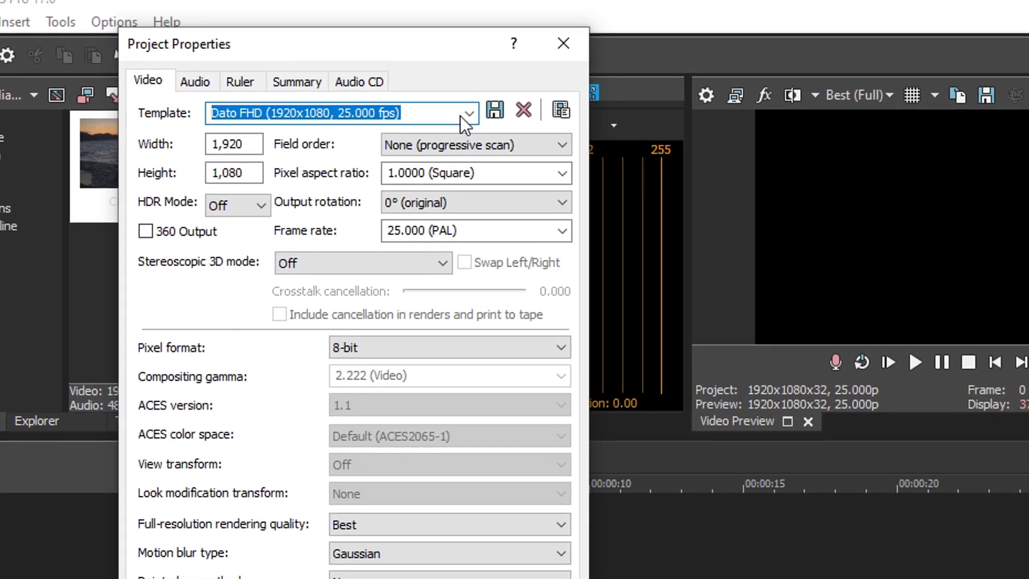
pyautogui.click(467, 113)
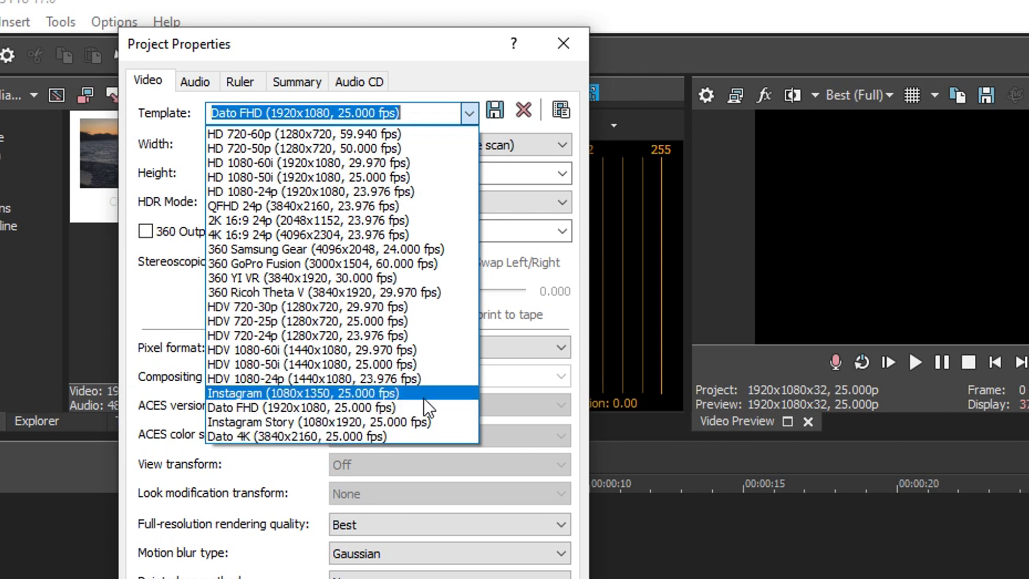
pyautogui.click(177, 325)
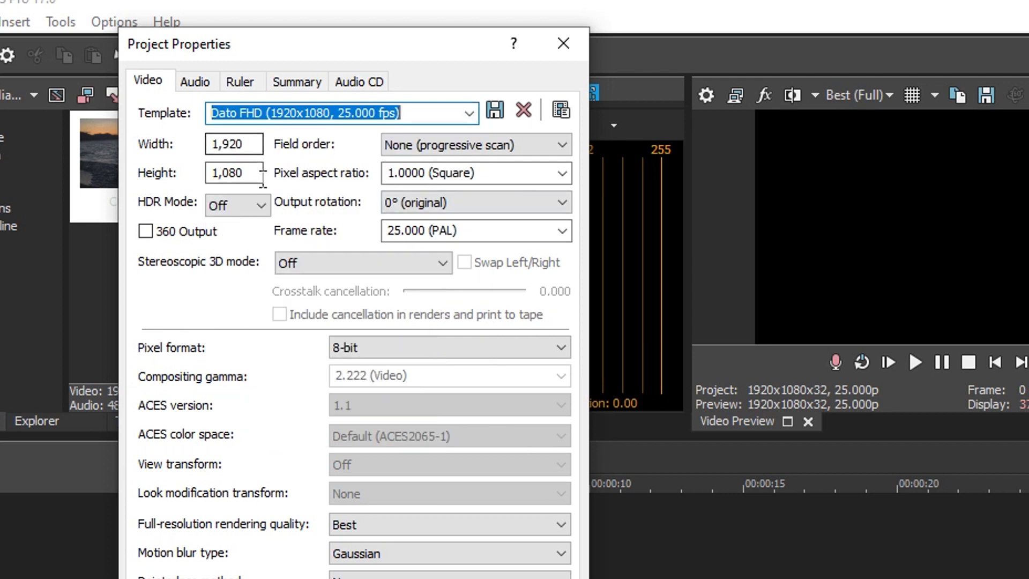
# Step: Check the 1,920 width and 1,080 height values, then recheck the template list unchanged
pyautogui.doubleClick(241, 172)
pyautogui.doubleClick(228, 144)
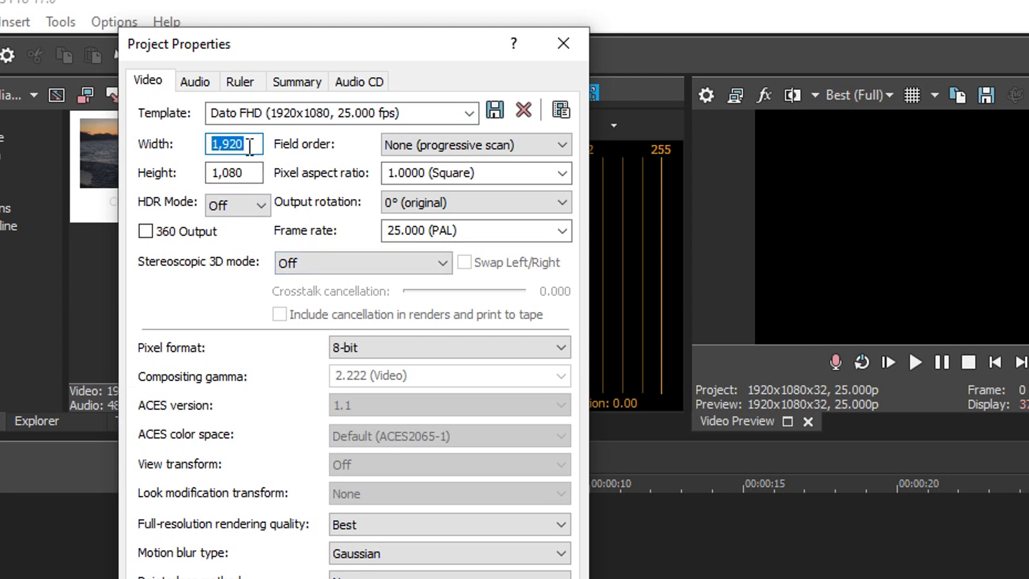
pyautogui.doubleClick(241, 172)
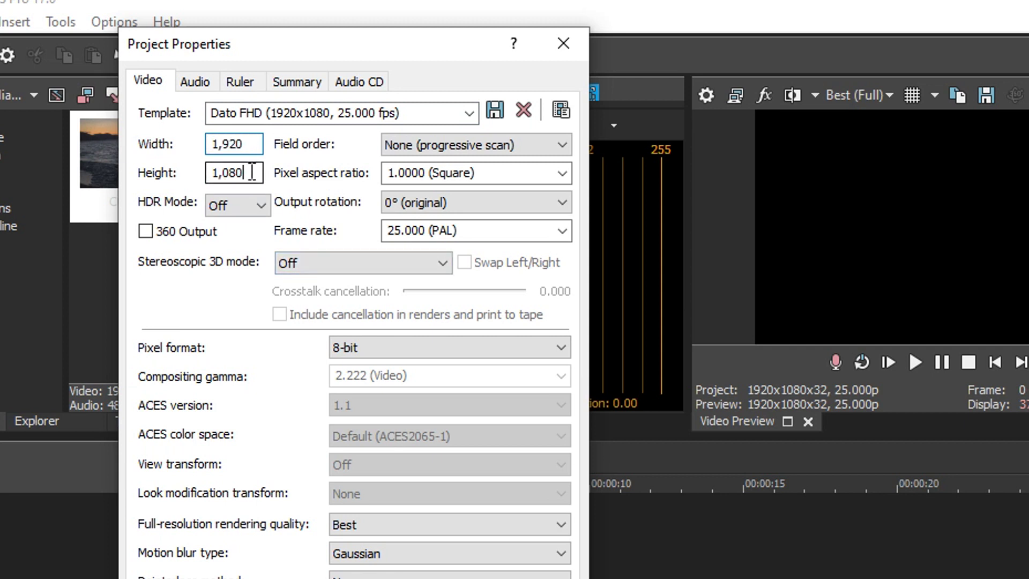
pyautogui.doubleClick(234, 144)
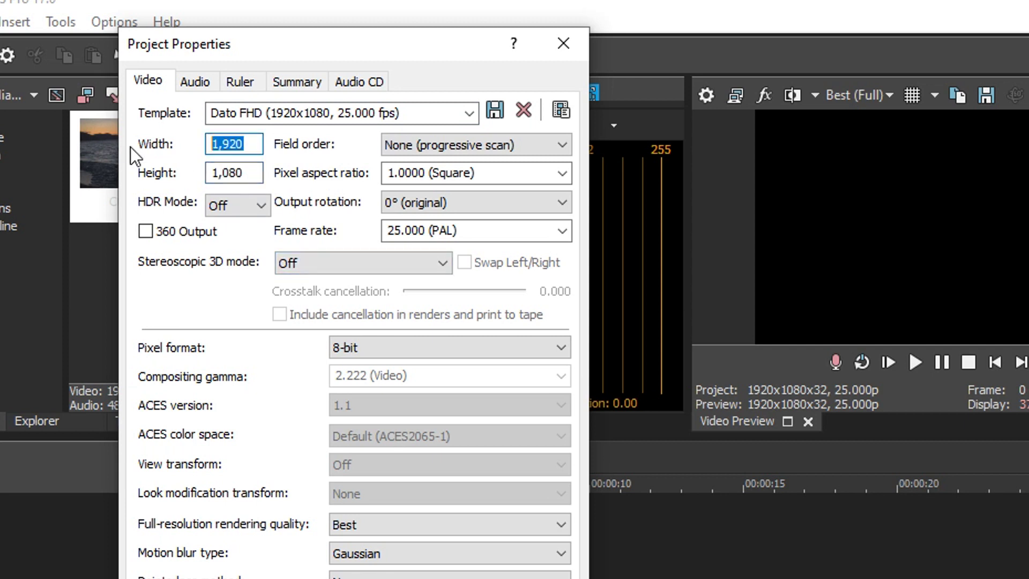
pyautogui.doubleClick(233, 172)
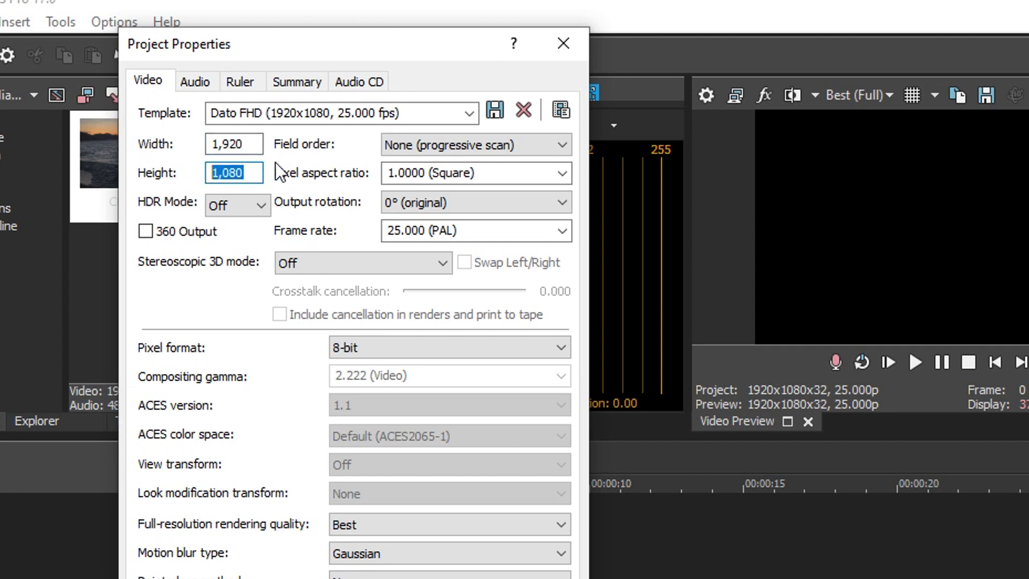
pyautogui.click(241, 143)
pyautogui.doubleClick(233, 144)
pyautogui.doubleClick(233, 172)
pyautogui.click(468, 114)
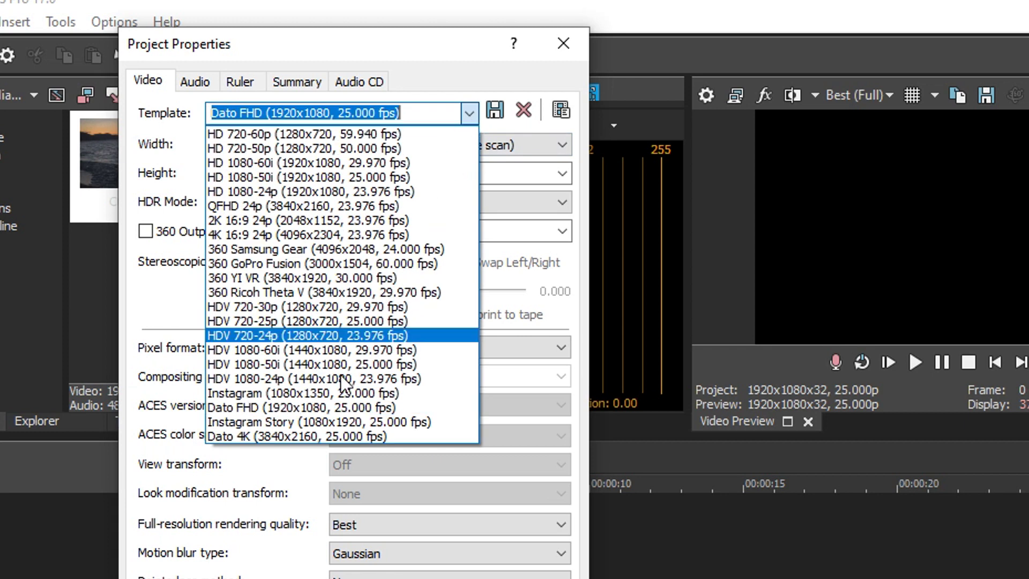
pyautogui.press('Escape')
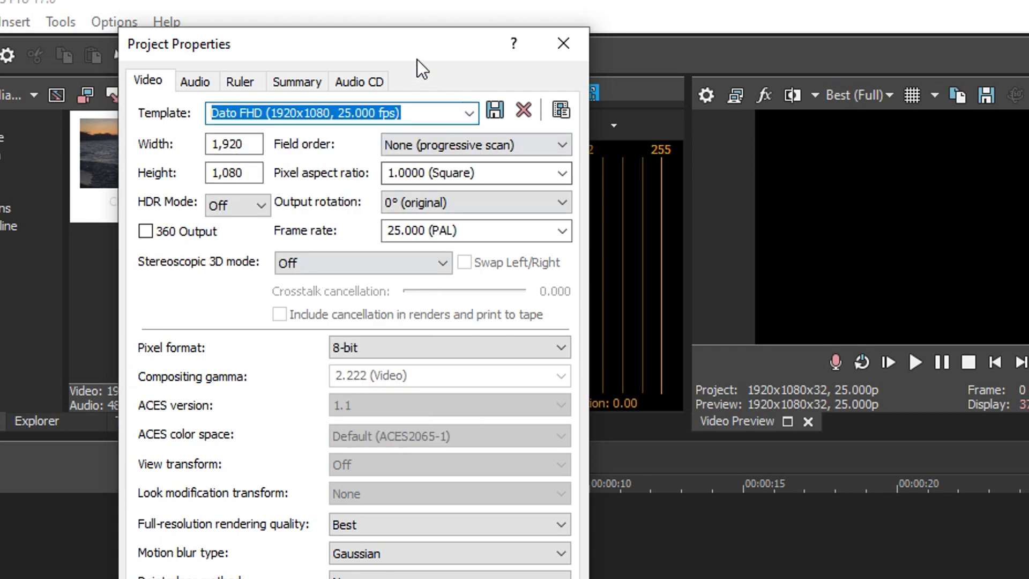
pyautogui.moveTo(418, 44); pyautogui.dragTo(489, 4)
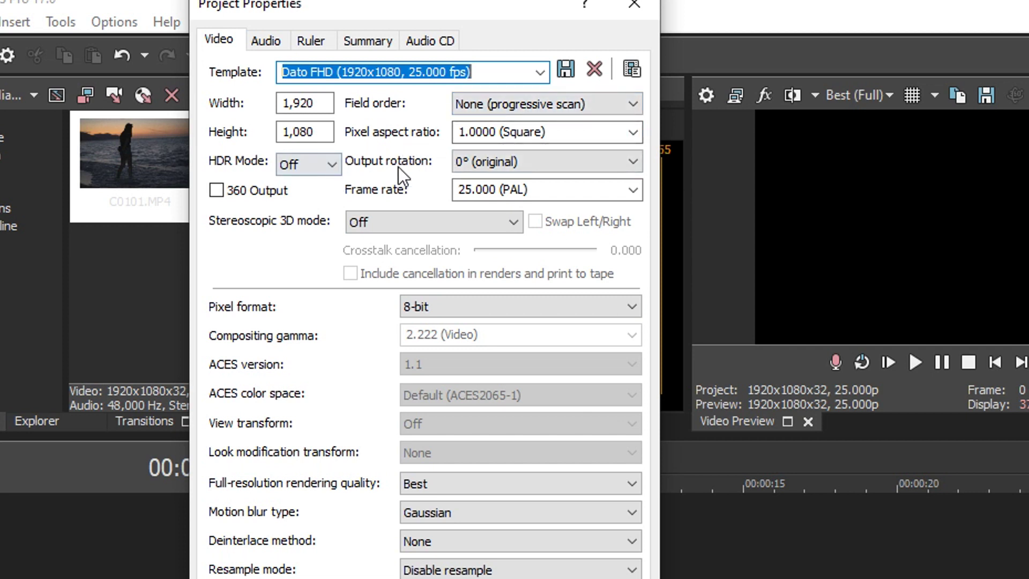
pyautogui.click(634, 191)
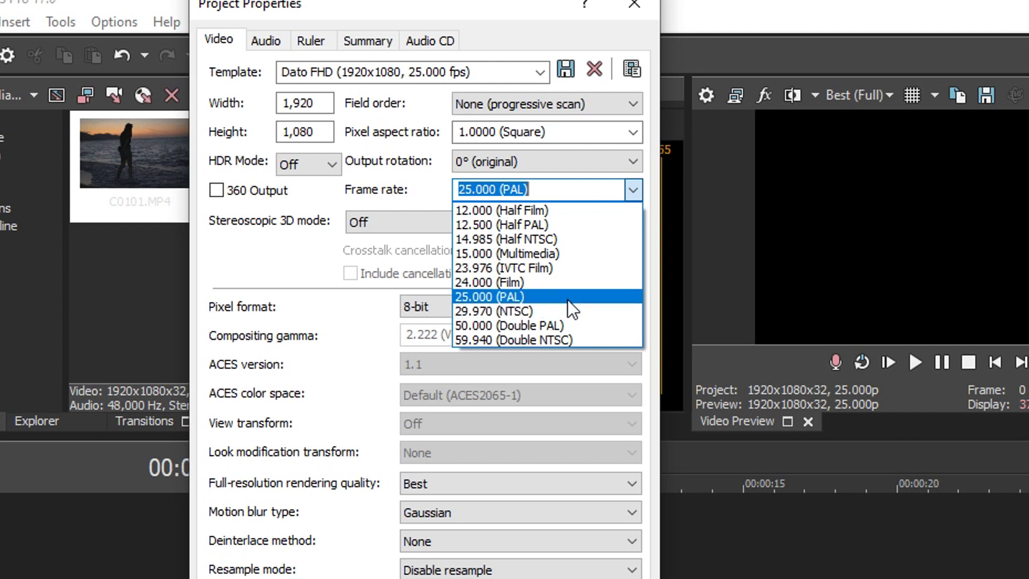
pyautogui.click(568, 298)
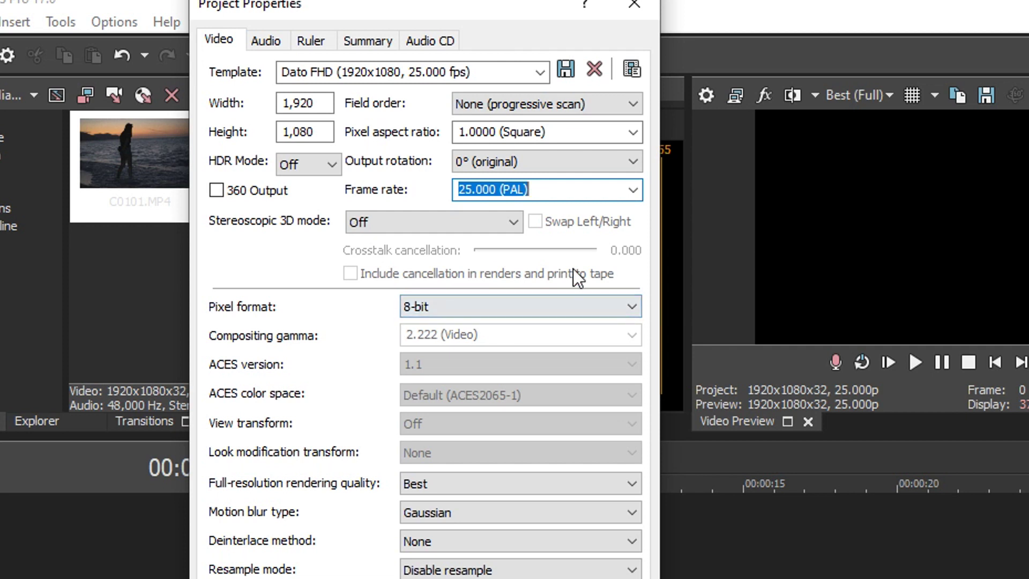
pyautogui.moveTo(411, 16); pyautogui.dragTo(400, 10)
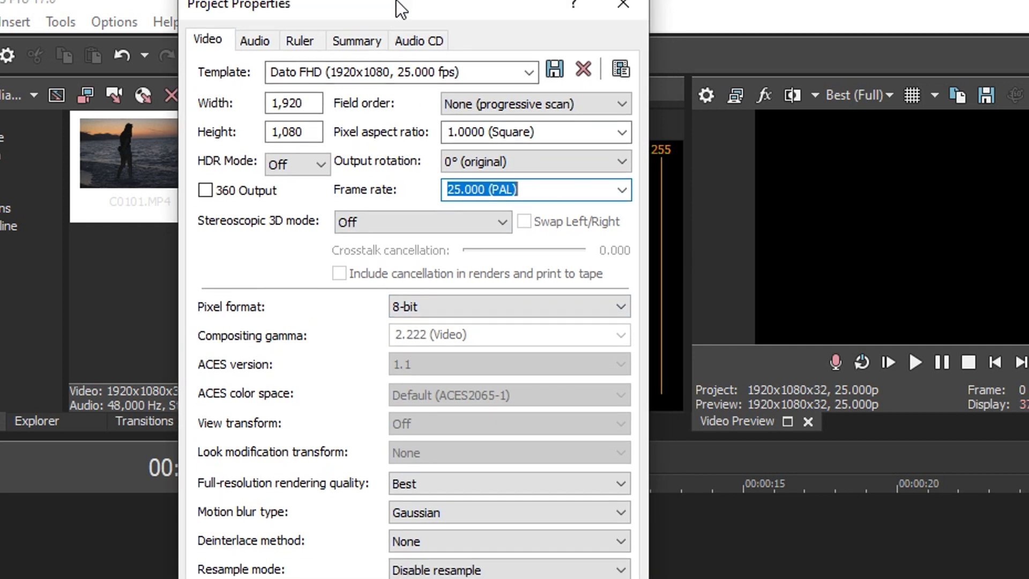
# Step: Keep pixel format at 8-bit, rendering quality at Best and motion blur at Gaussian
pyautogui.click(451, 306)
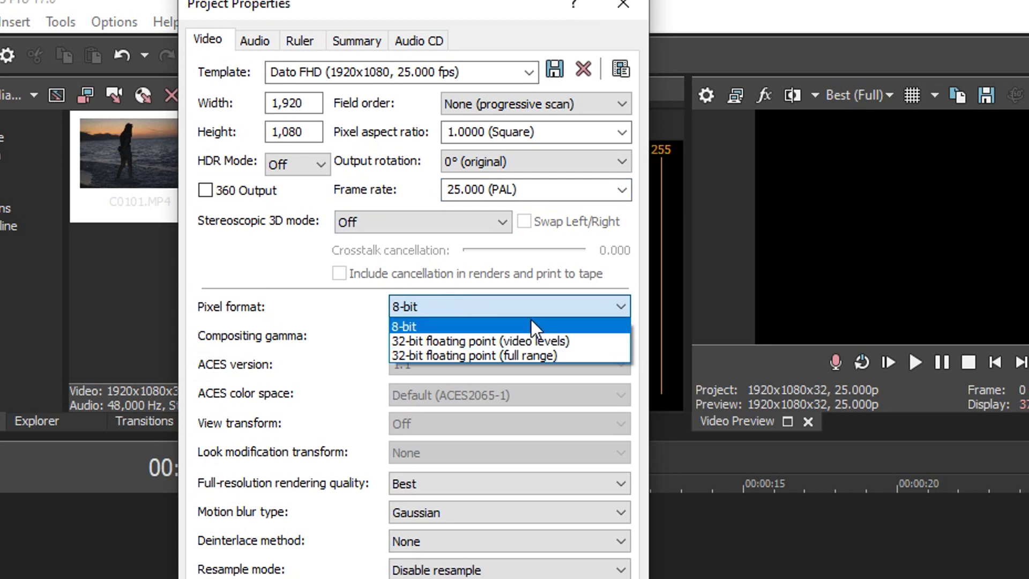
pyautogui.click(414, 327)
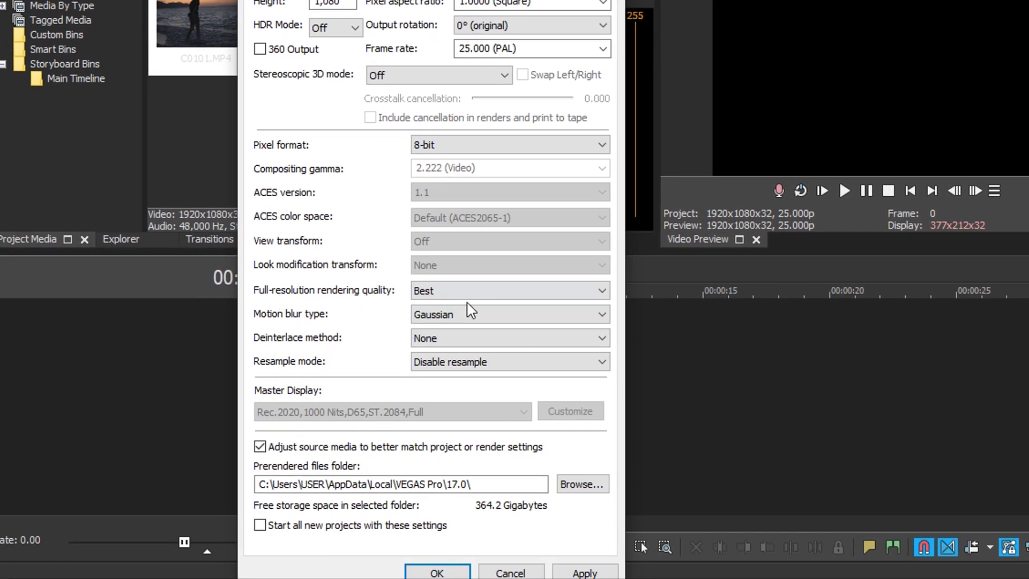
pyautogui.click(450, 291)
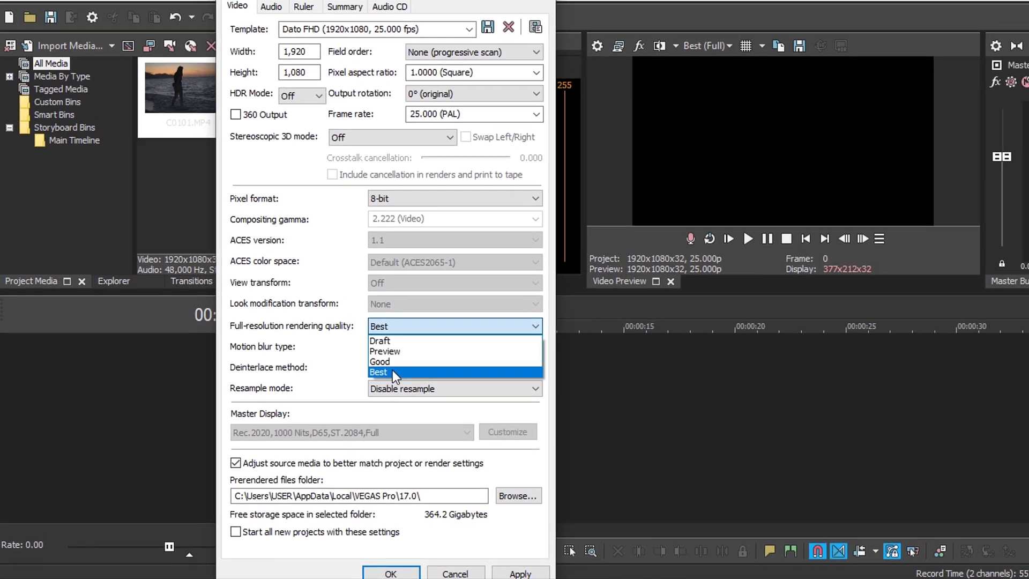
pyautogui.click(438, 342)
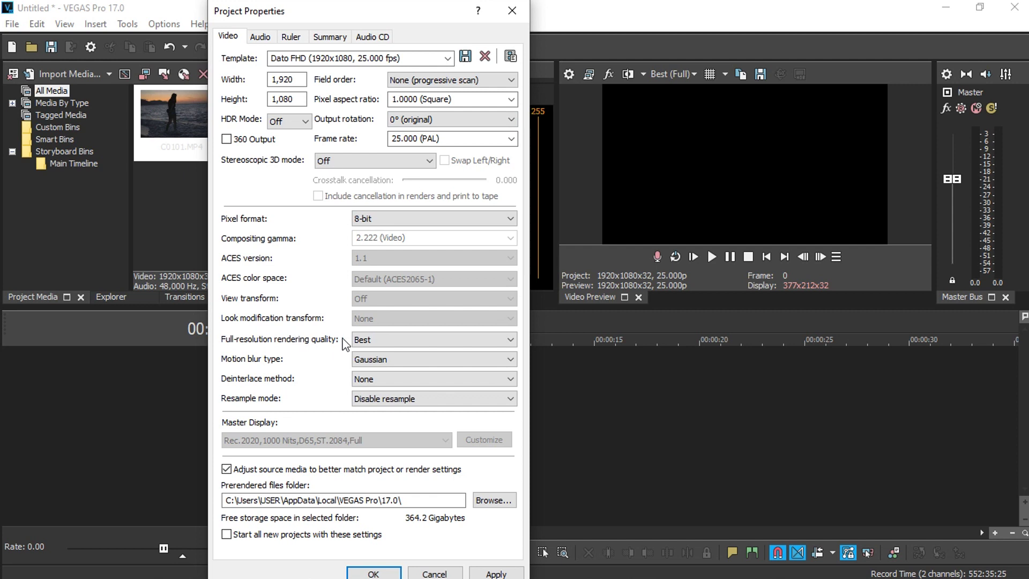
pyautogui.click(379, 360)
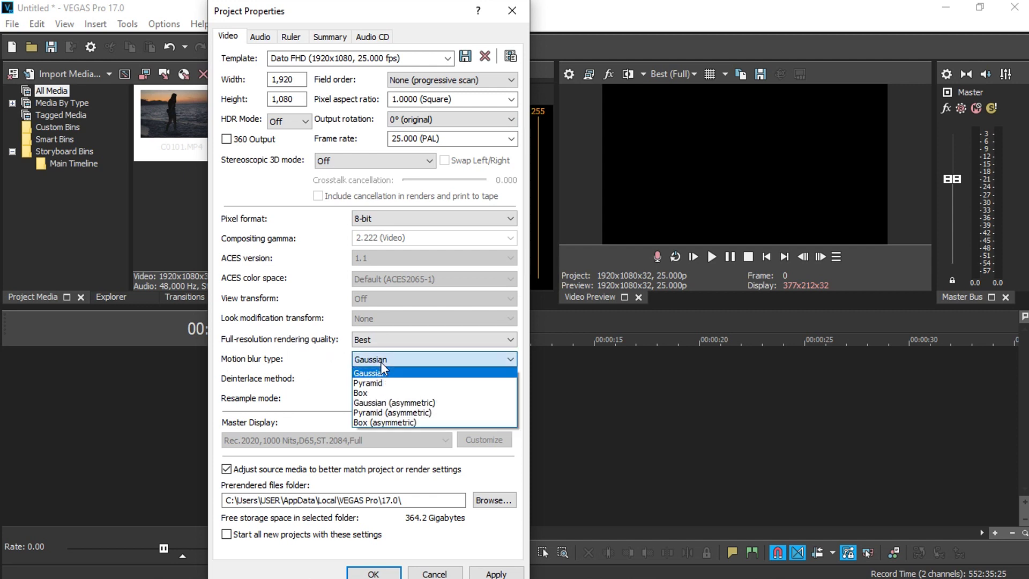
pyautogui.click(392, 368)
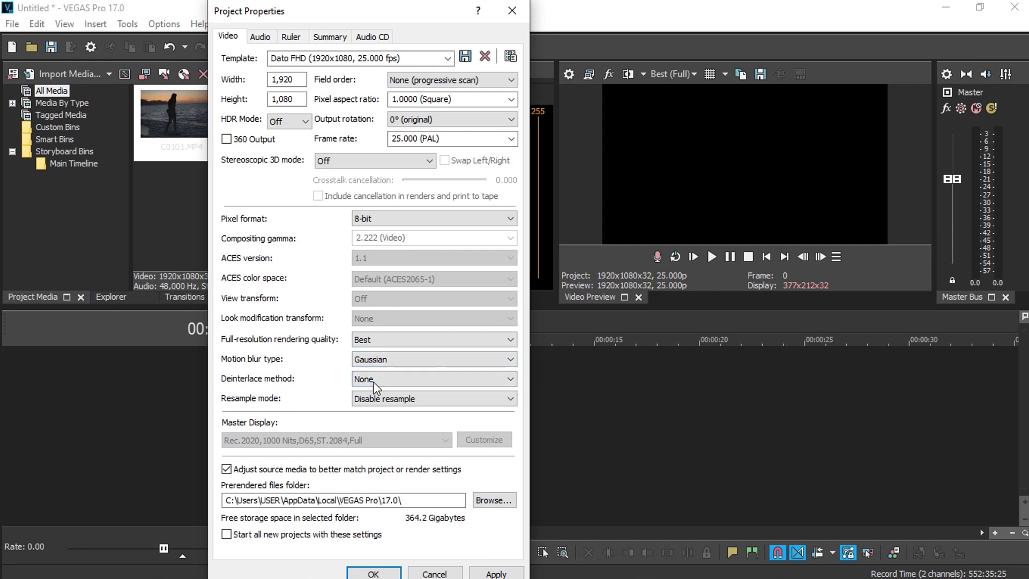
# Step: Keep deinterlace method at None and resample mode at Disable resample
pyautogui.click(374, 379)
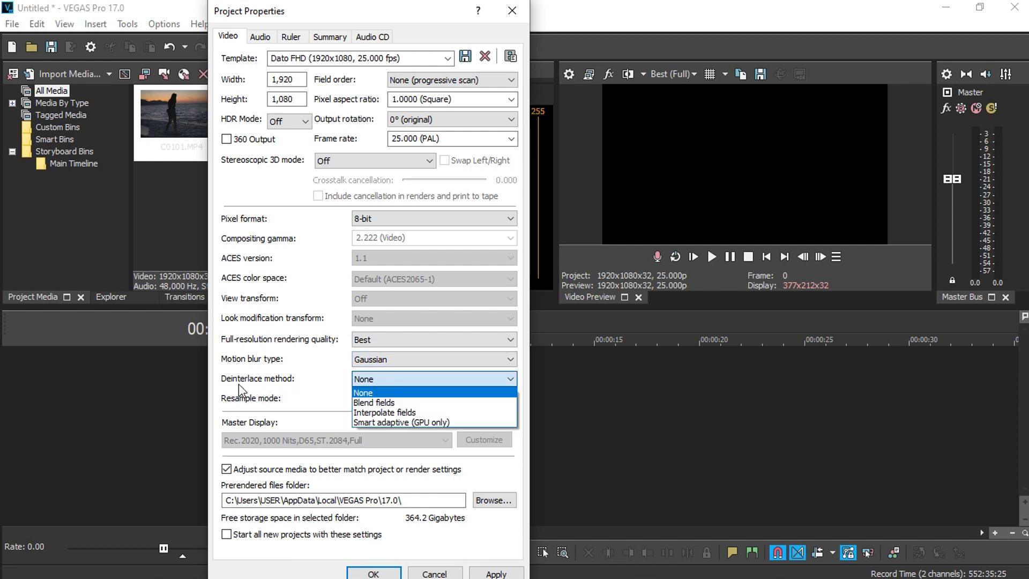
pyautogui.click(373, 393)
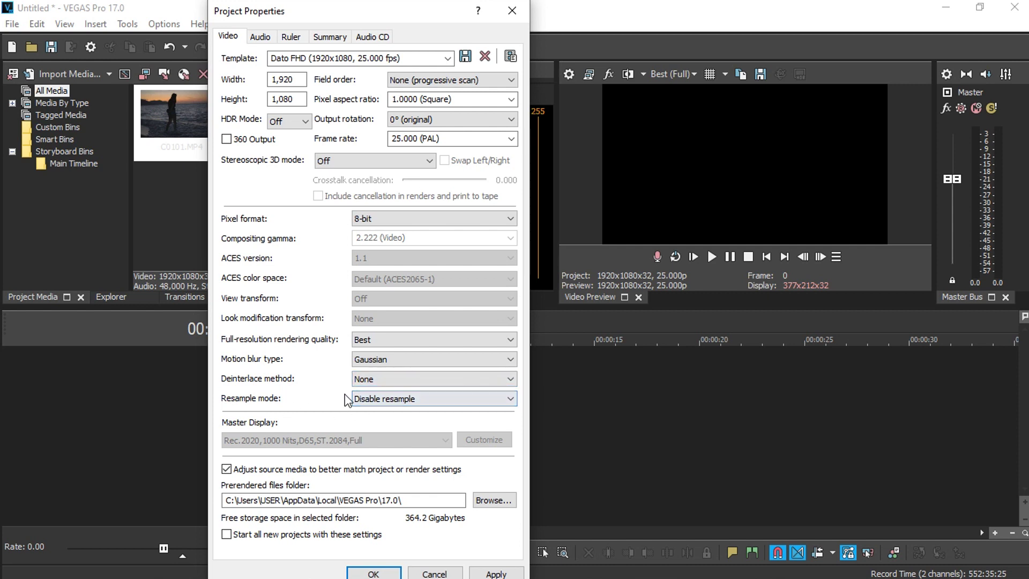
pyautogui.click(363, 402)
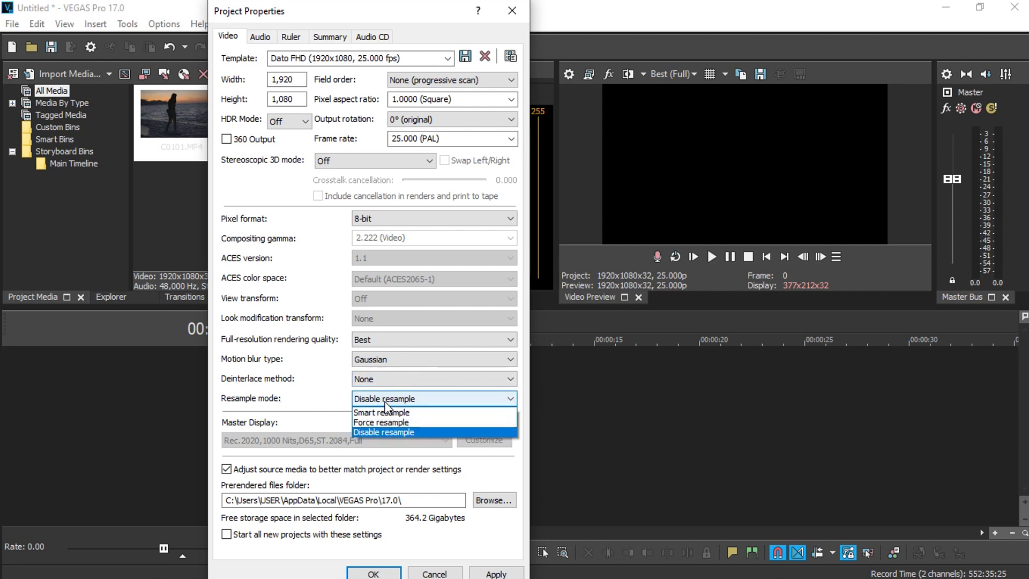
pyautogui.click(385, 432)
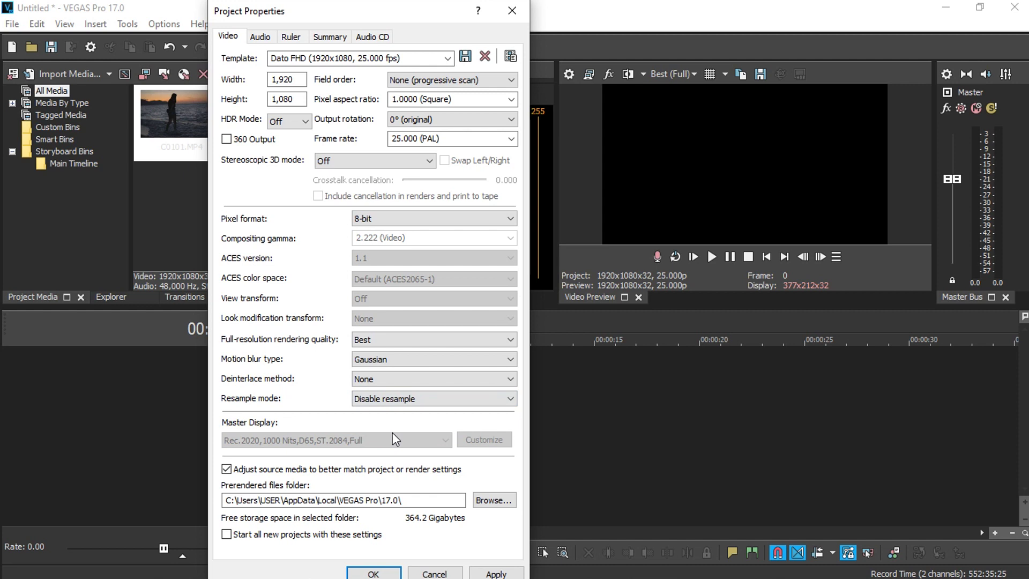
pyautogui.click(435, 399)
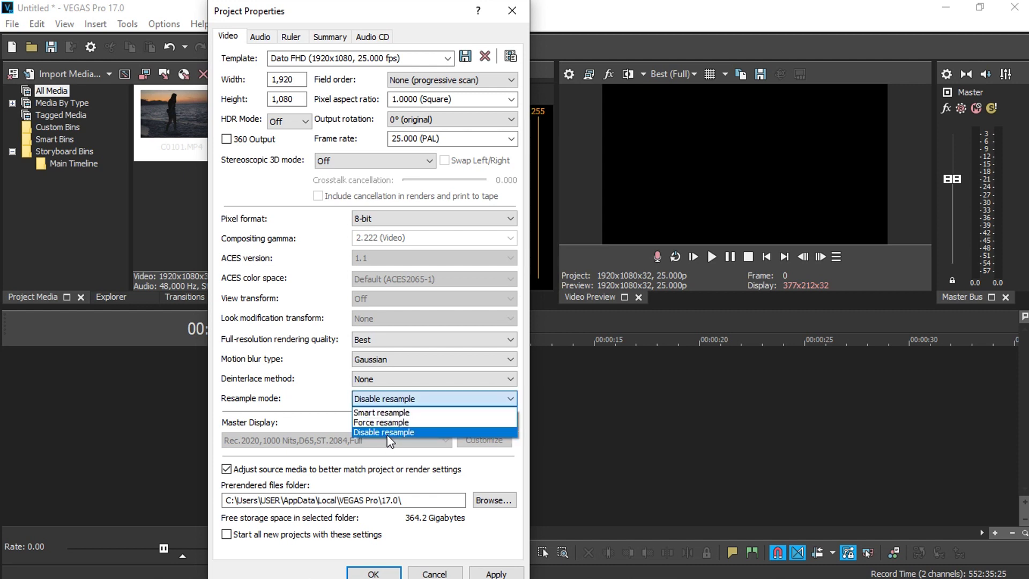
pyautogui.click(389, 434)
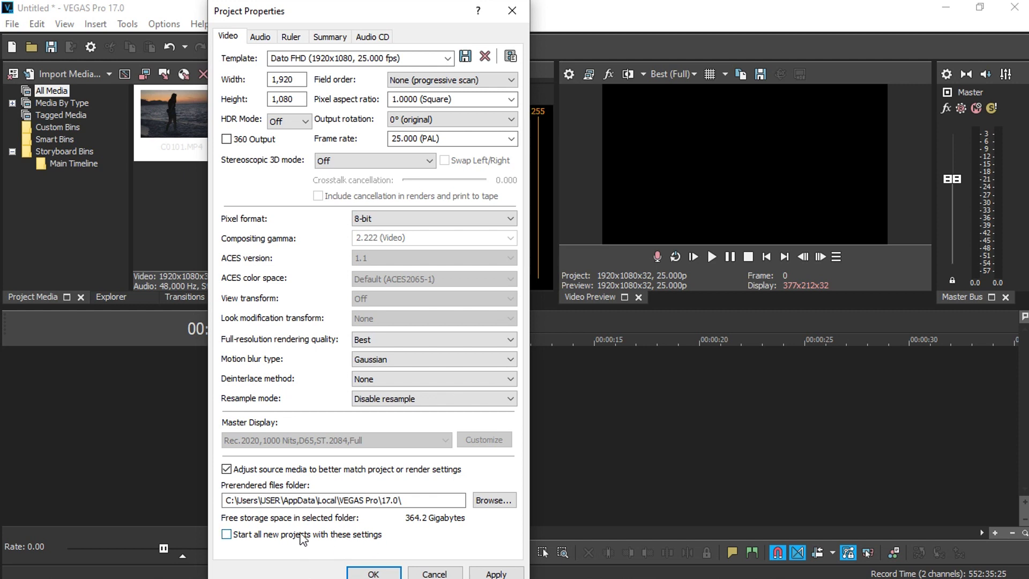
pyautogui.click(227, 534)
# Step: Accept the project settings and add C0101.MP4 to the timeline without matching its settings
pyautogui.click(374, 573)
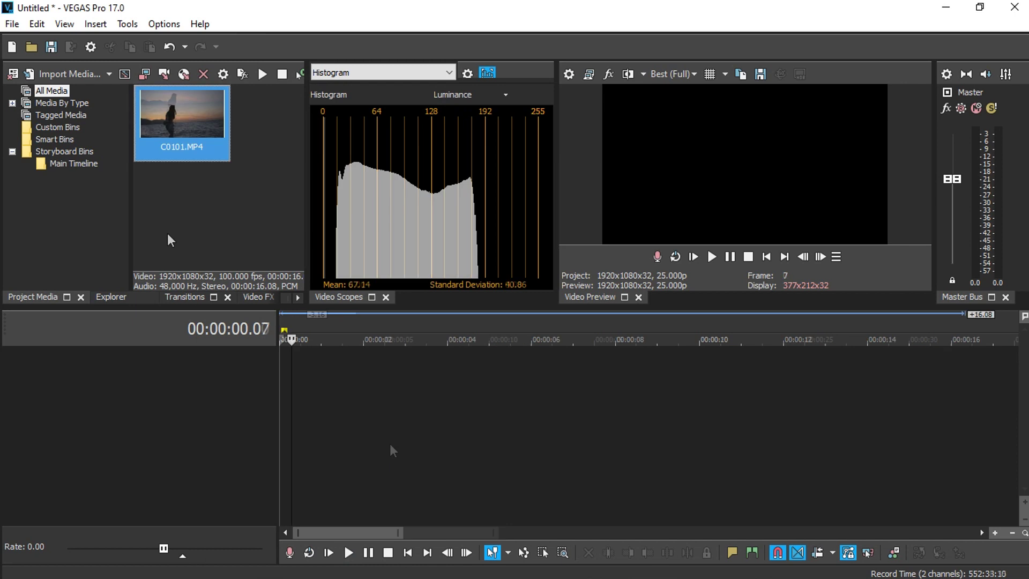
pyautogui.moveTo(176, 113); pyautogui.dragTo(286, 389)
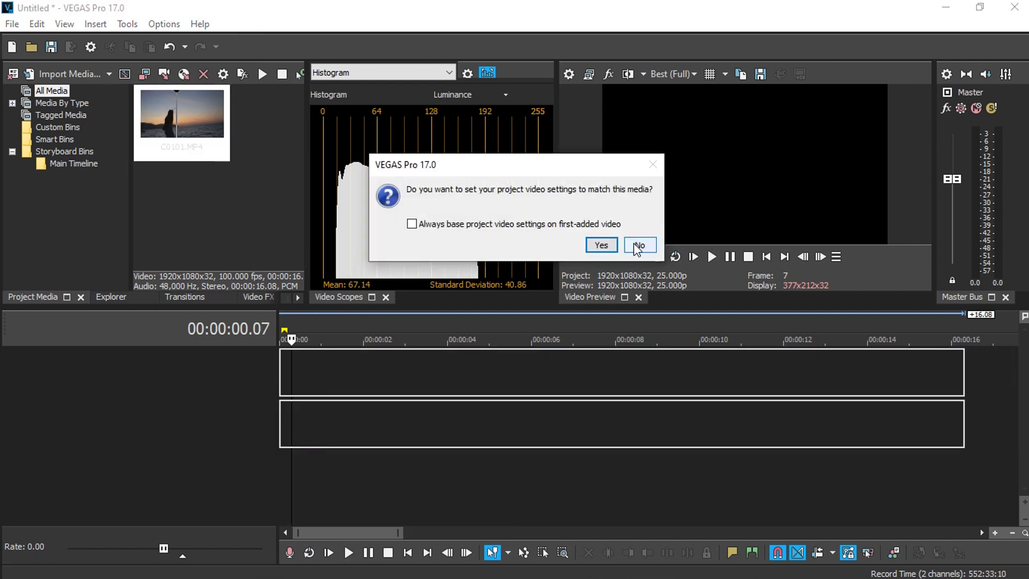
pyautogui.click(639, 245)
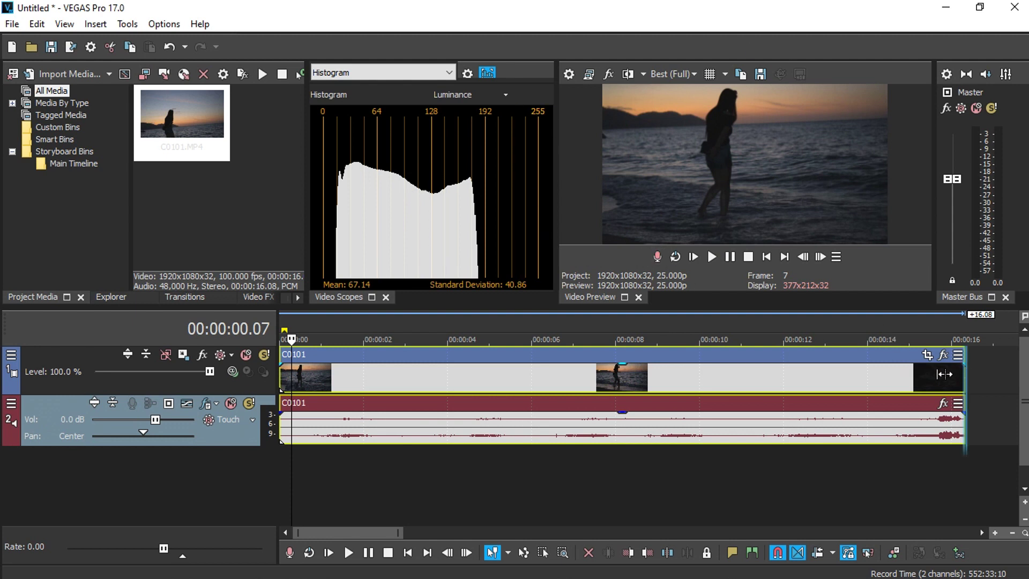
# Step: Trim the clip to about two seconds and mark a region spanning it
pyautogui.moveTo(961, 372); pyautogui.dragTo(341, 372)
pyautogui.click(315, 338)
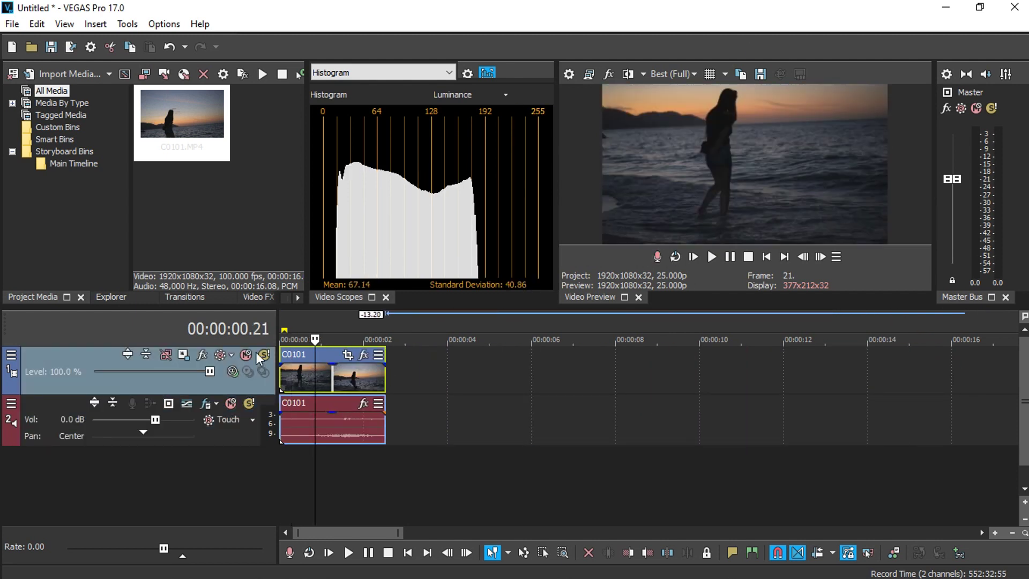
pyautogui.doubleClick(306, 376)
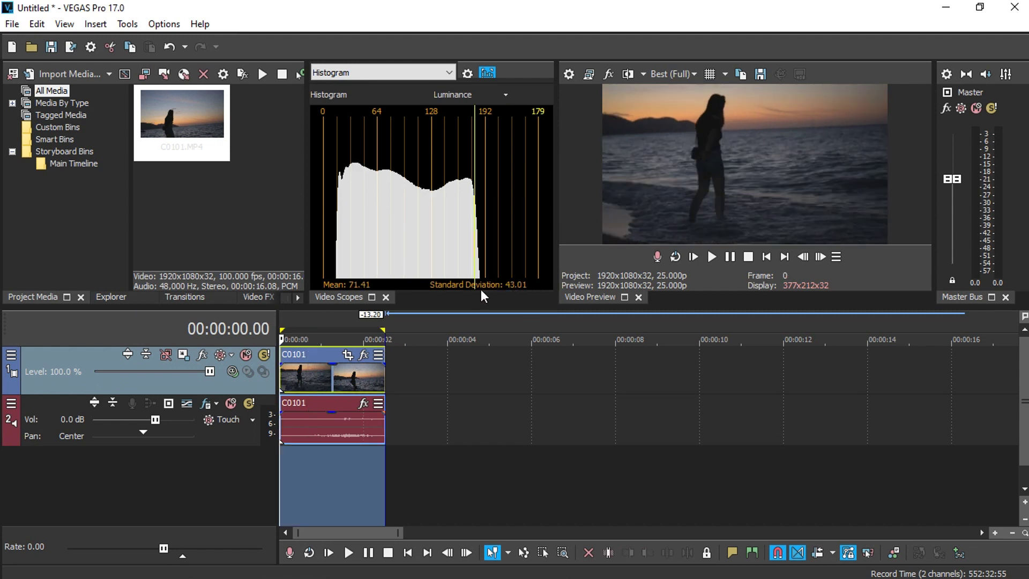
# Step: Open the File > Render As dialog and move it up and left
pyautogui.click(12, 23)
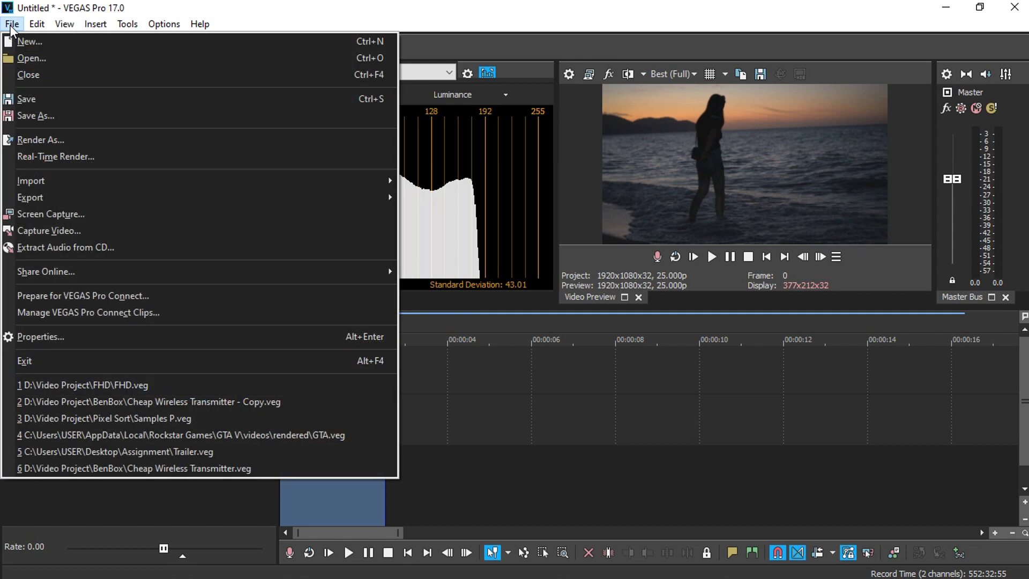
pyautogui.click(38, 137)
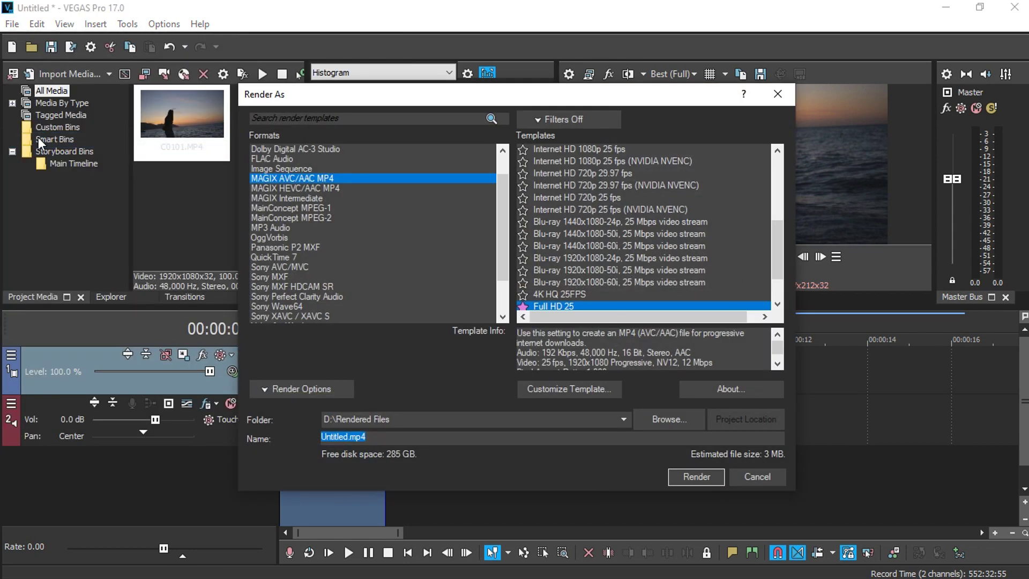
pyautogui.moveTo(386, 94); pyautogui.dragTo(279, 82)
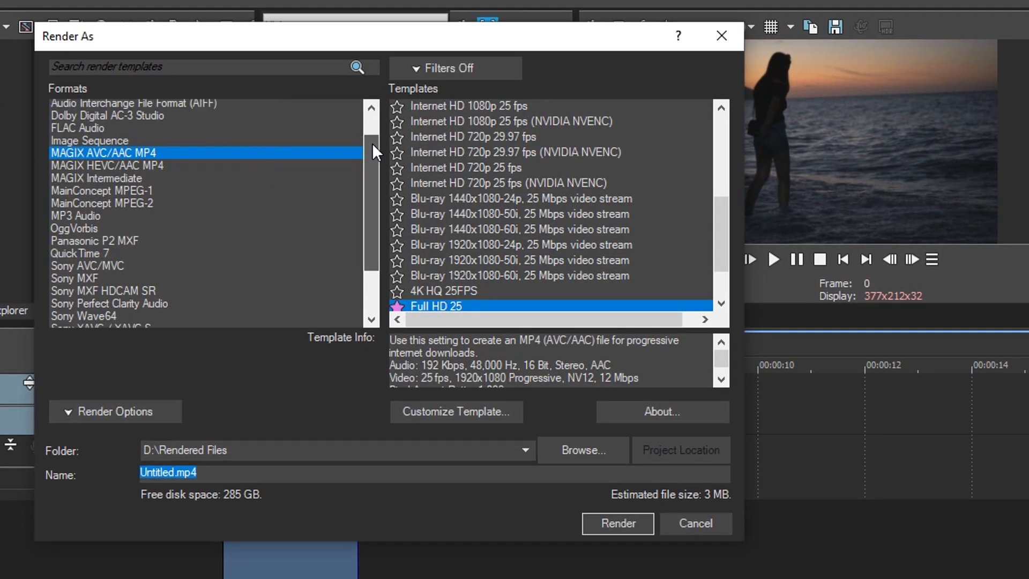
pyautogui.moveTo(373, 143); pyautogui.dragTo(371, 111)
pyautogui.moveTo(369, 166)
pyautogui.mouseDown()
pyautogui.moveTo(368, 222)
pyautogui.moveTo(370, 146)
pyautogui.mouseUp()
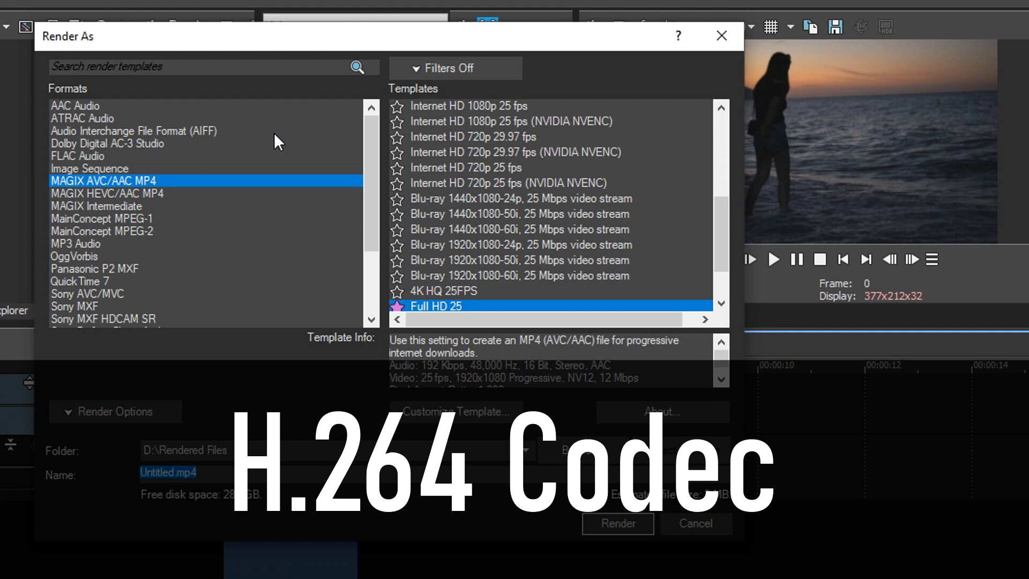
pyautogui.scroll(-3, 486, 197)
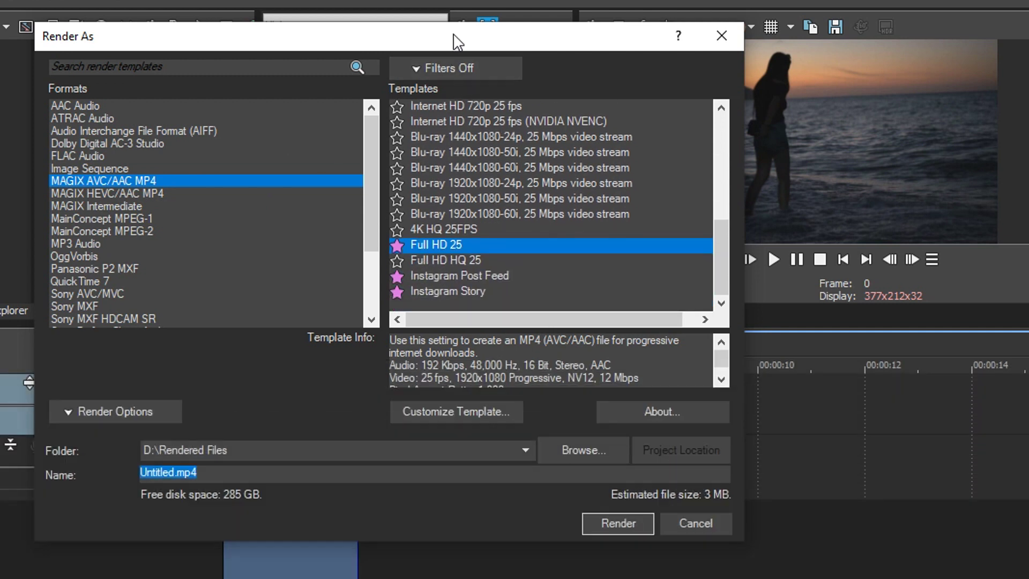
# Step: Reposition the Render As dialog and compare Full HD HQ 25 with Full HD 25, ending on Full HD 25
pyautogui.moveTo(456, 40); pyautogui.dragTo(141, 15)
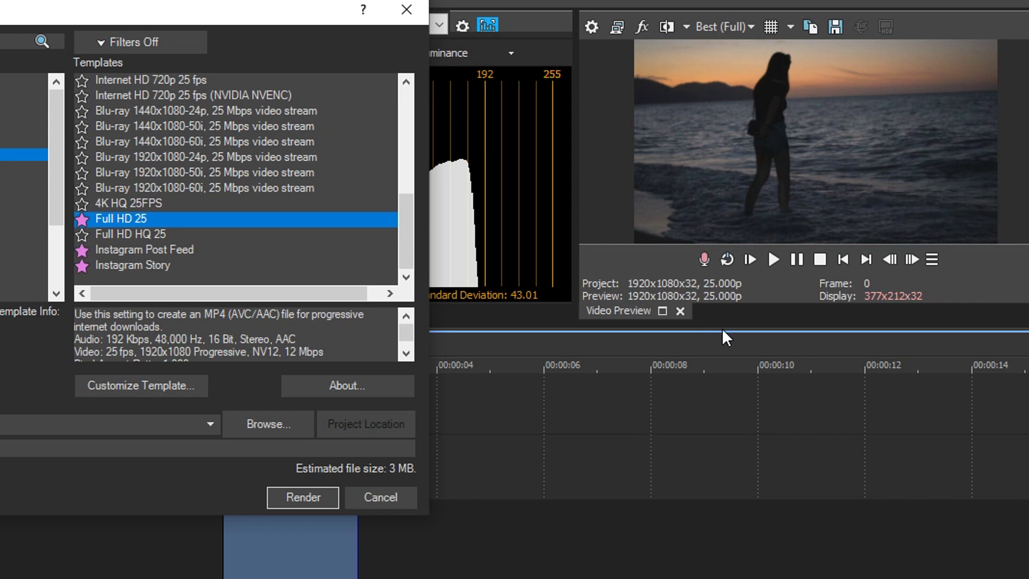
pyautogui.moveTo(228, 16); pyautogui.dragTo(304, 3)
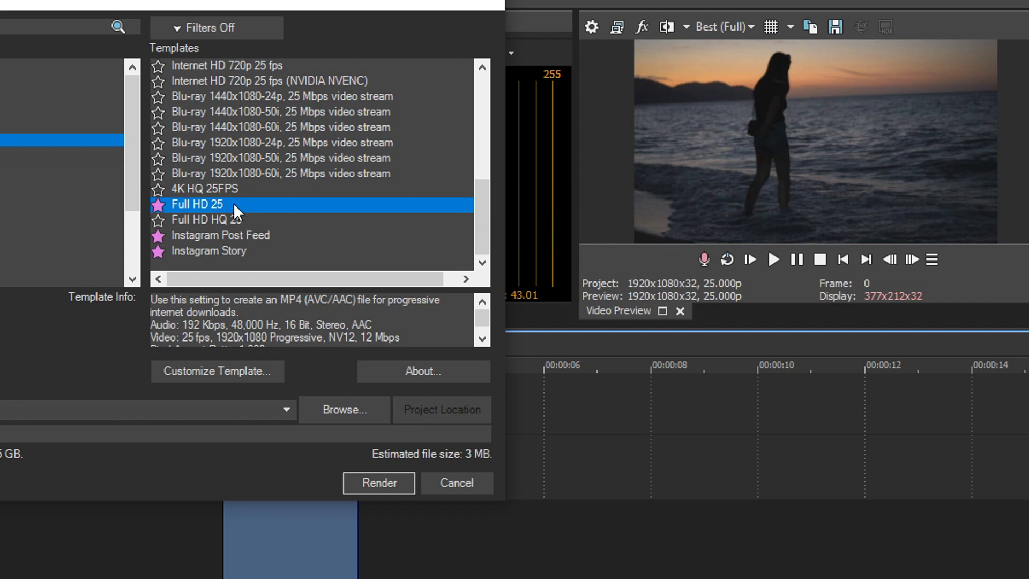
pyautogui.click(157, 219)
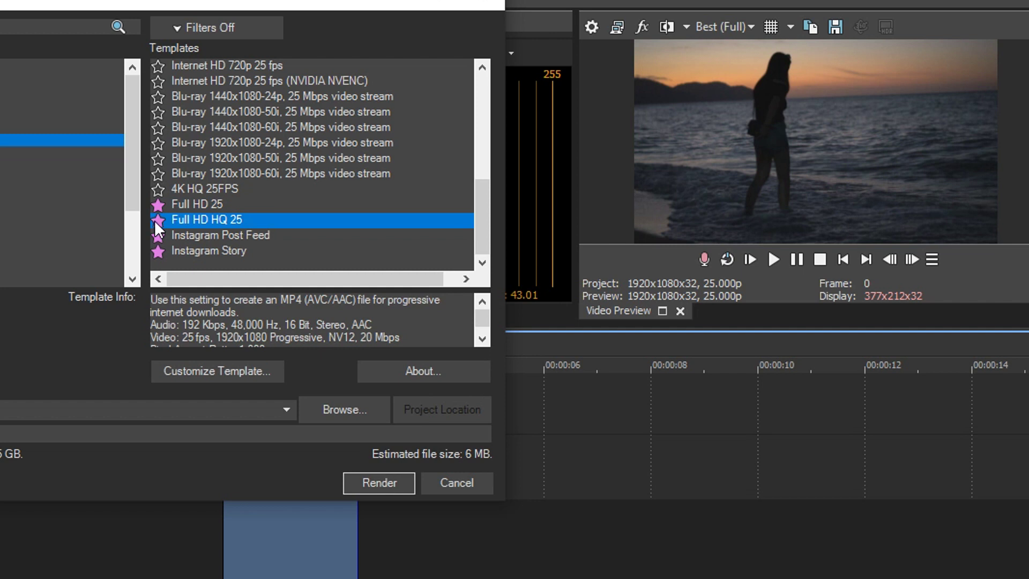
pyautogui.click(217, 203)
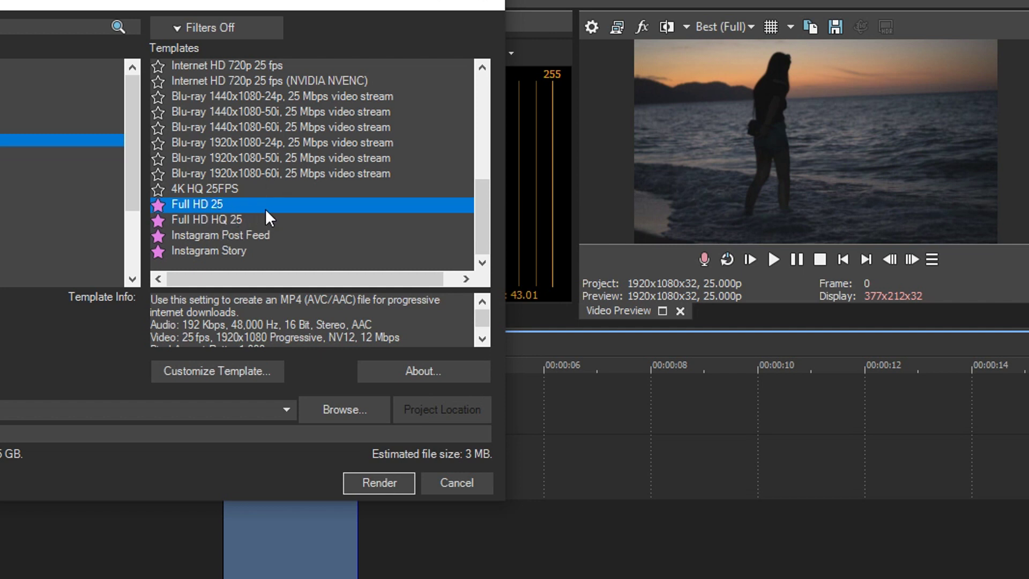
pyautogui.click(257, 222)
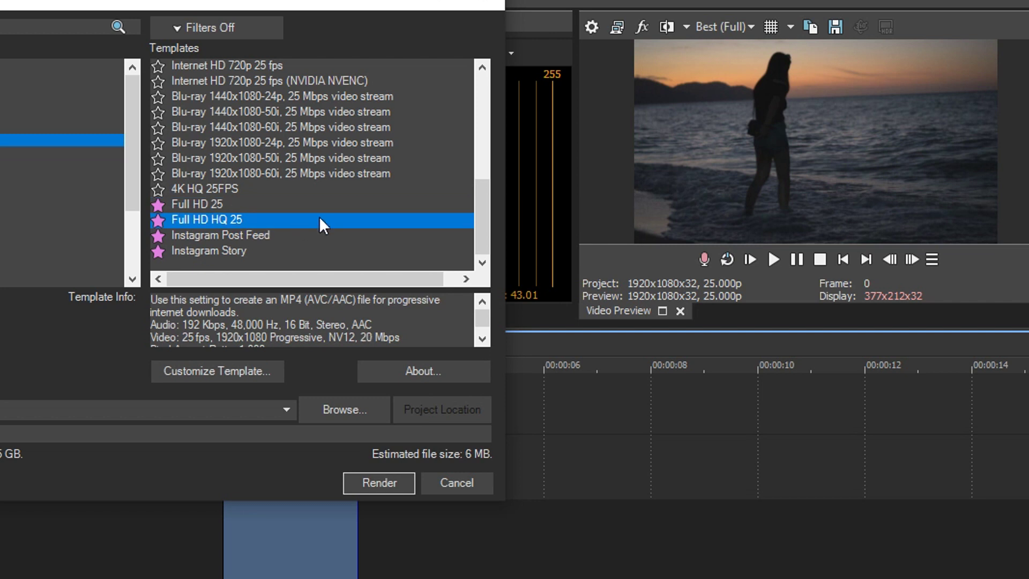
pyautogui.click(223, 203)
pyautogui.click(220, 205)
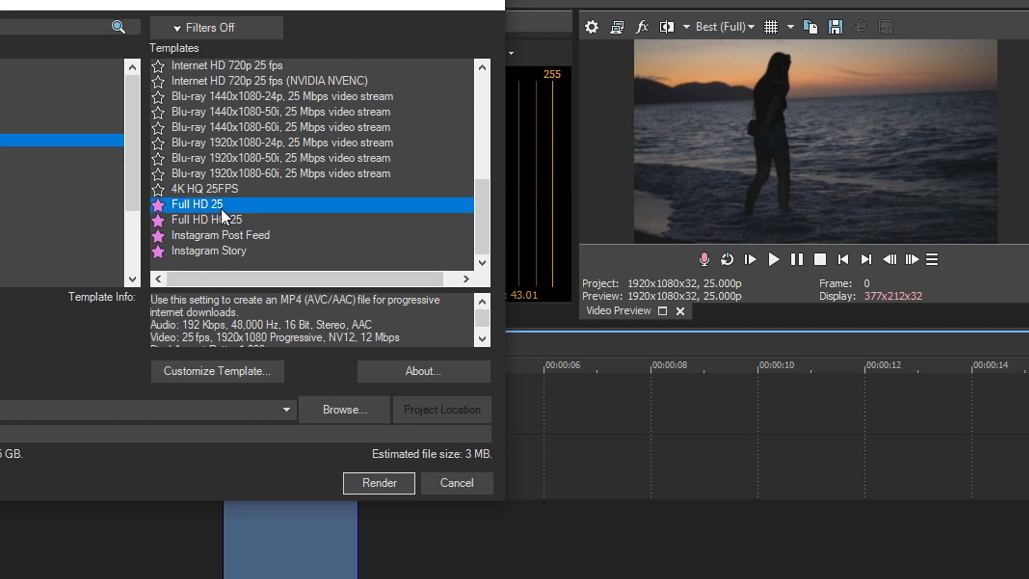
# Step: Open Full HD 25's custom settings and inspect its 24,000,000 maximum and 12,000,000 average bps
pyautogui.click(247, 371)
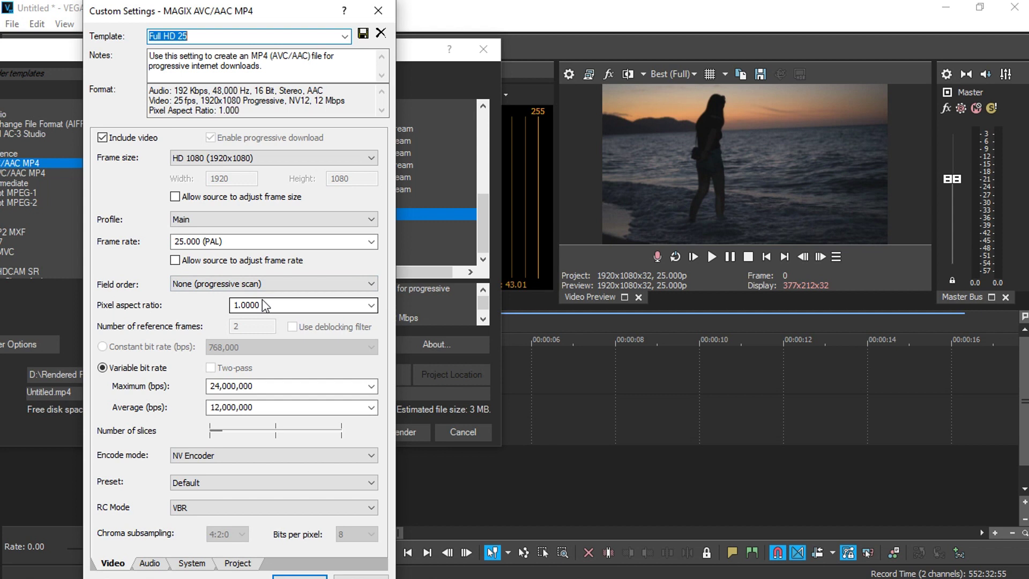
pyautogui.click(269, 386)
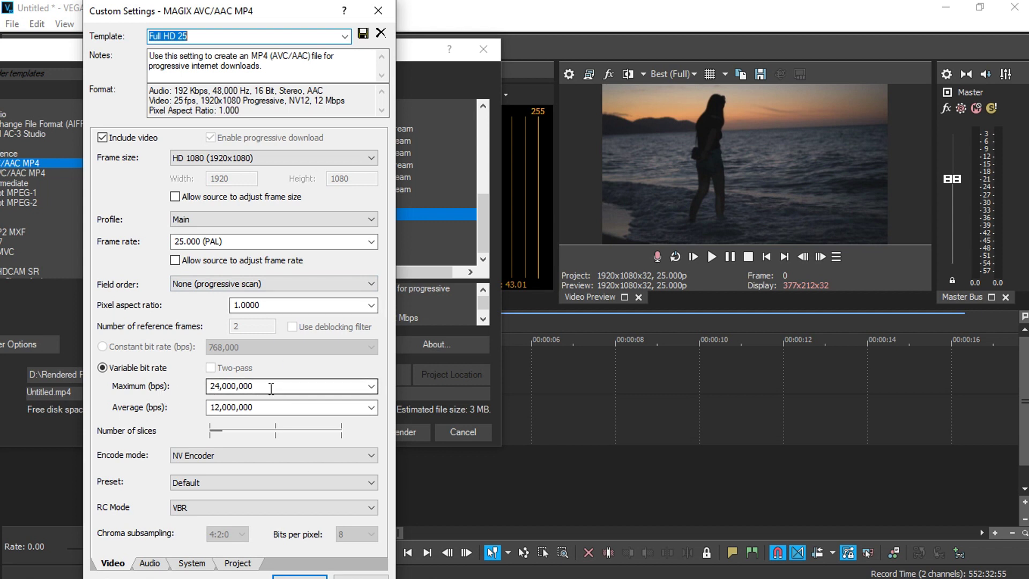
pyautogui.click(257, 408)
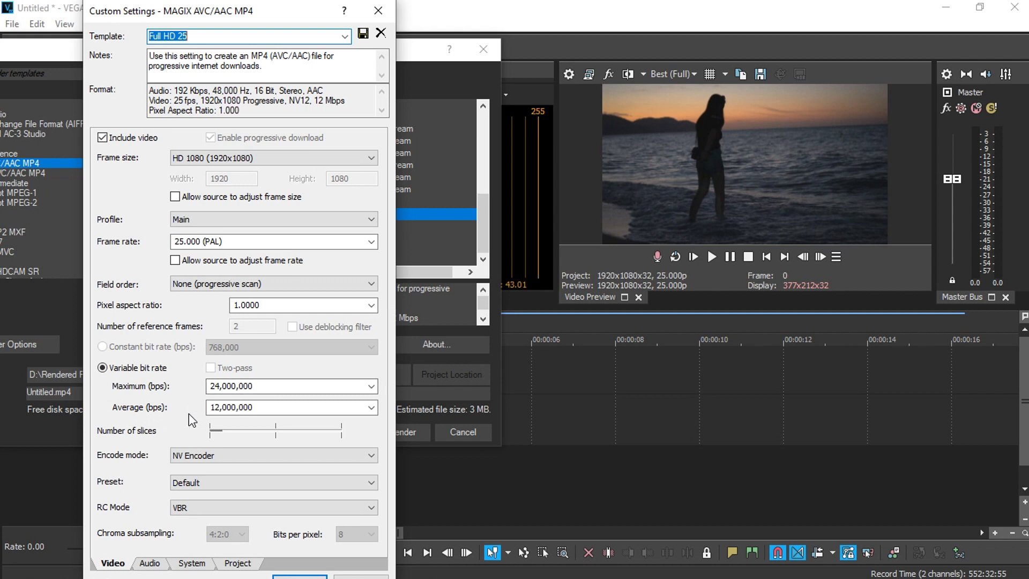
pyautogui.doubleClick(265, 406)
pyautogui.hotkey('shift', 'Tab')
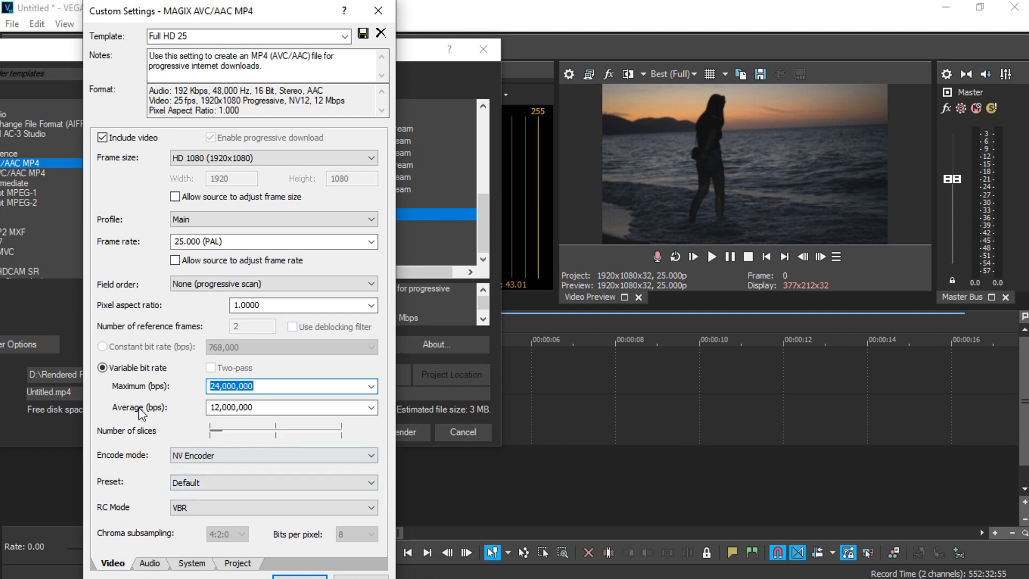
# Step: Check Full HD HQ 25's custom settings (50,000,000 maximum, 20,000,000 average bps), then close them
pyautogui.click(302, 576)
pyautogui.scroll(-1, 306, 266)
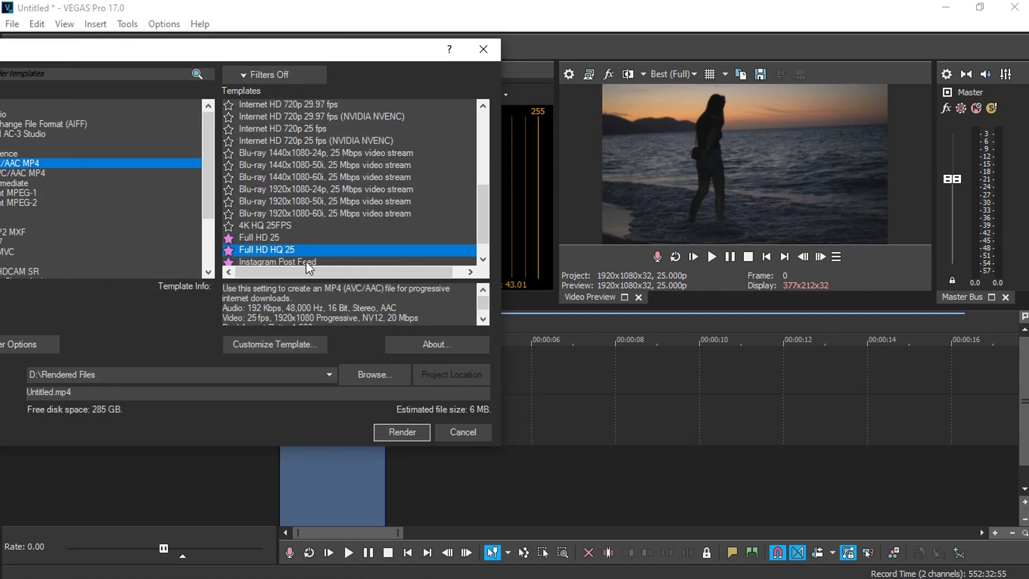
pyautogui.click(296, 344)
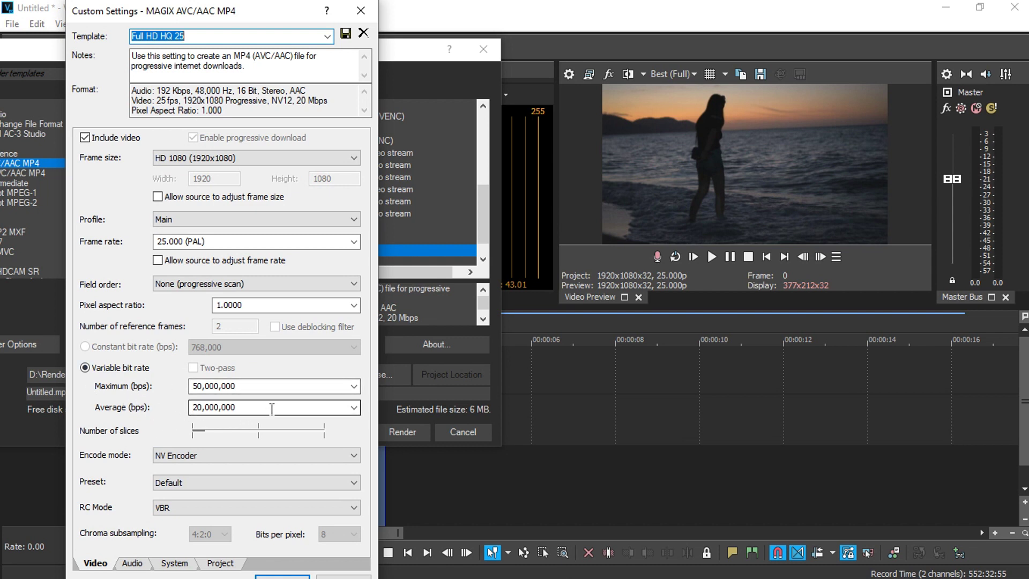
pyautogui.click(354, 407)
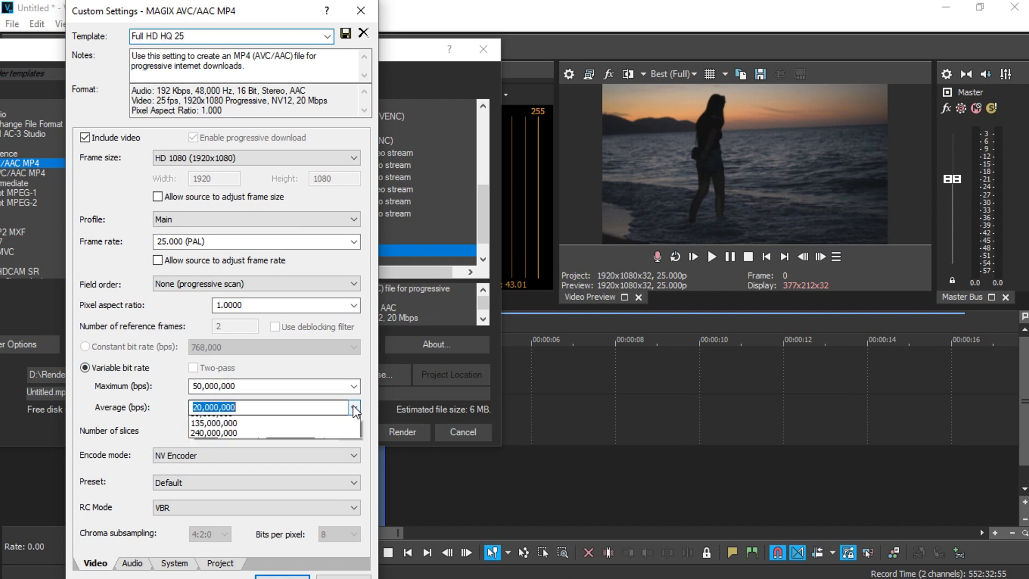
pyautogui.click(241, 424)
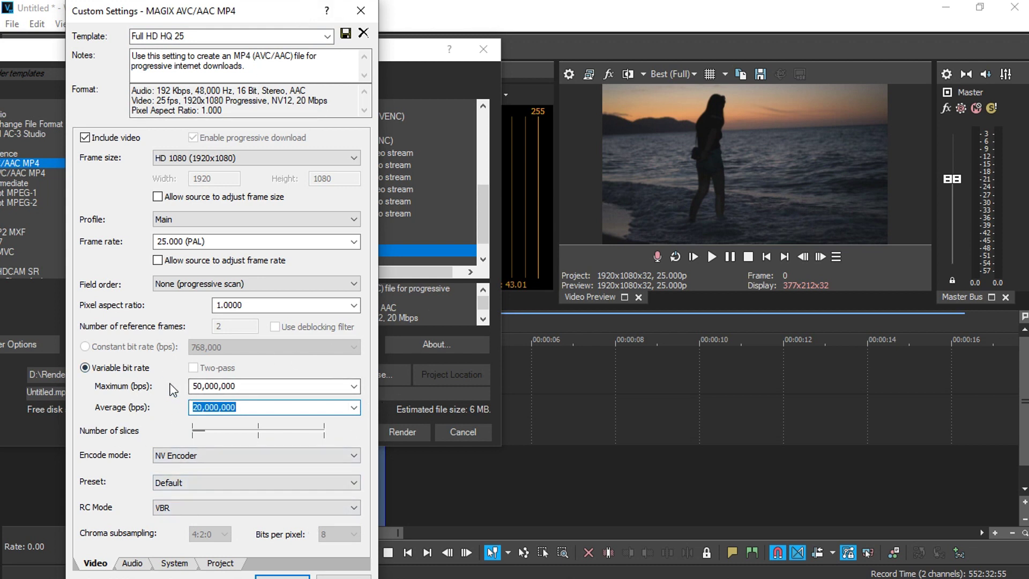
pyautogui.click(282, 575)
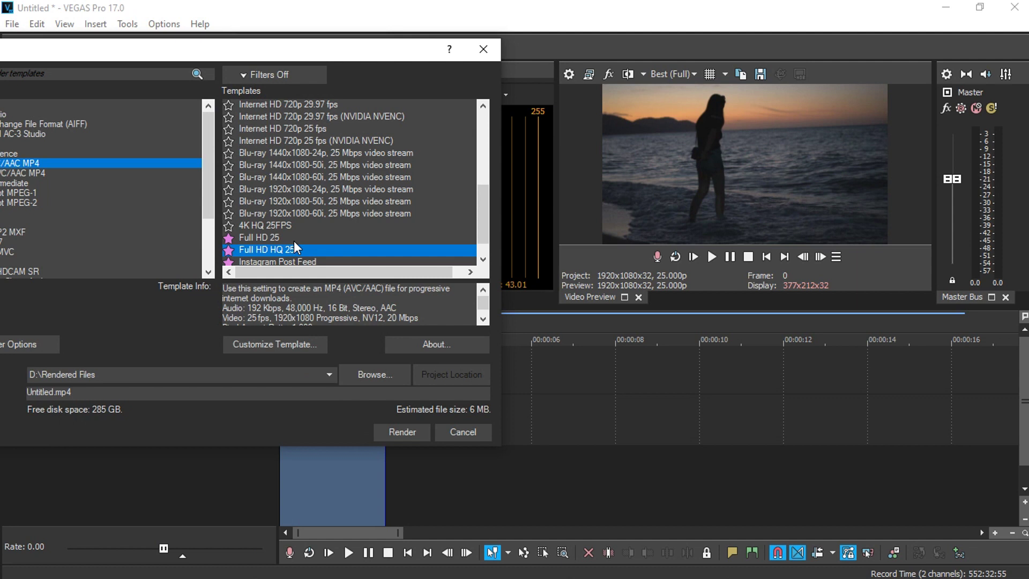
# Step: Alternate between Full HD 25 and Full HD HQ 25, settle on Full HD 25, and nudge the dialog down
pyautogui.click(289, 238)
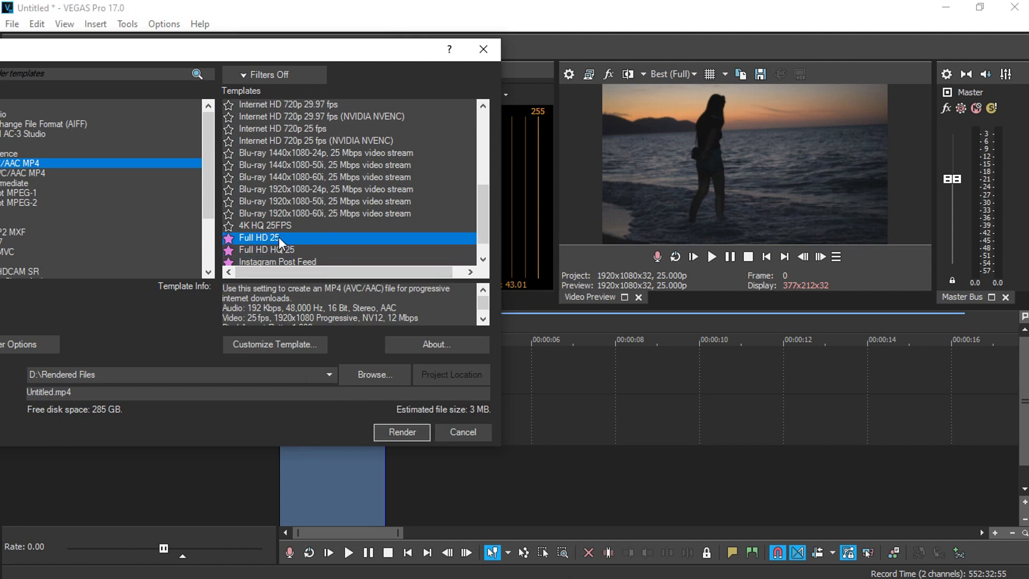
pyautogui.click(282, 249)
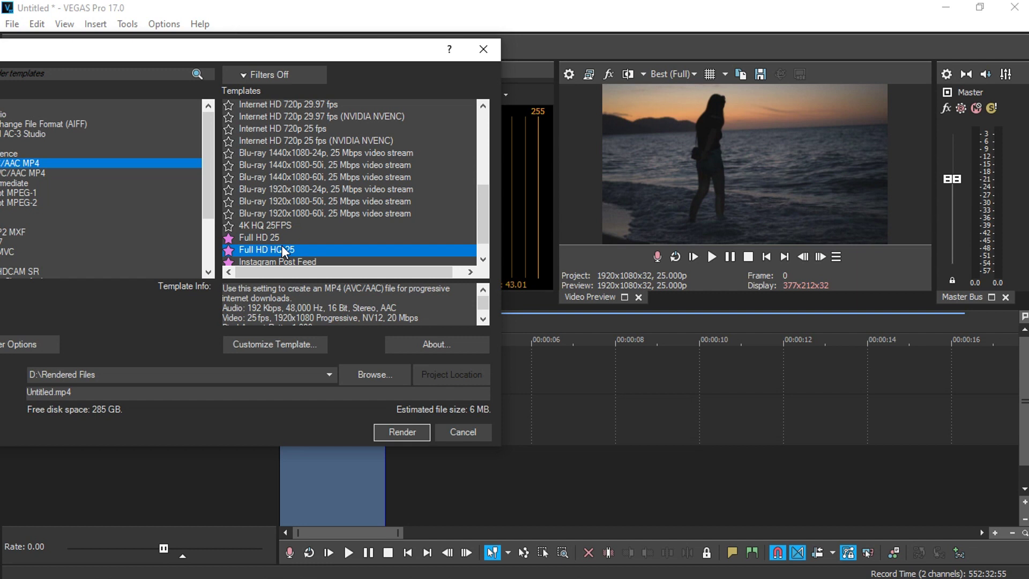
pyautogui.scroll(-1, 281, 246)
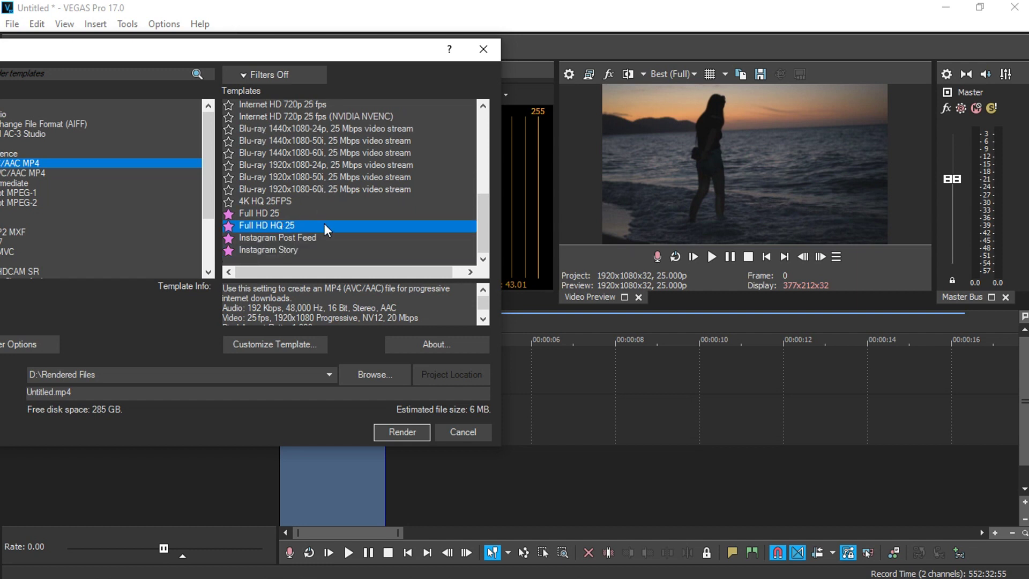
pyautogui.click(260, 212)
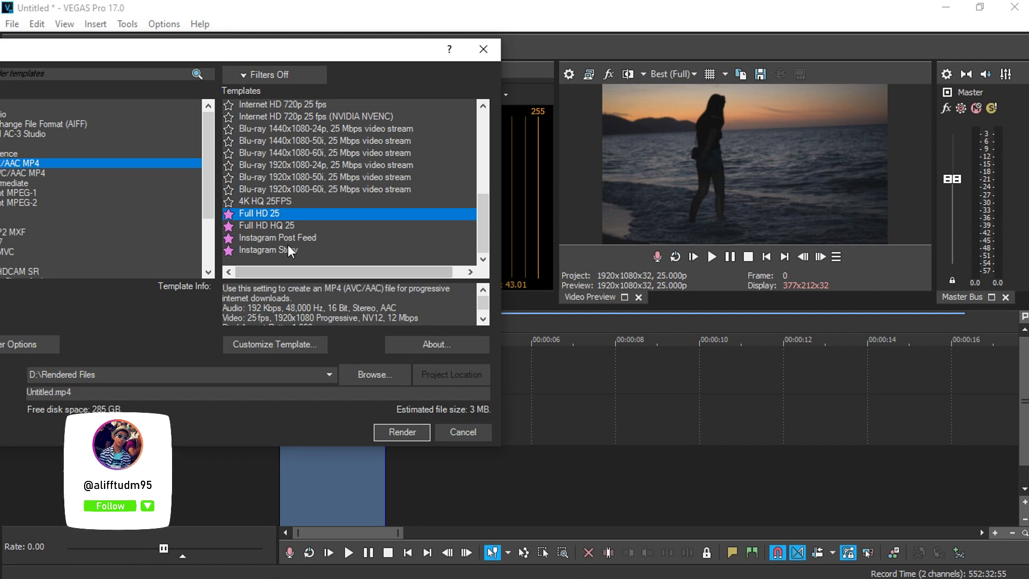
pyautogui.click(281, 226)
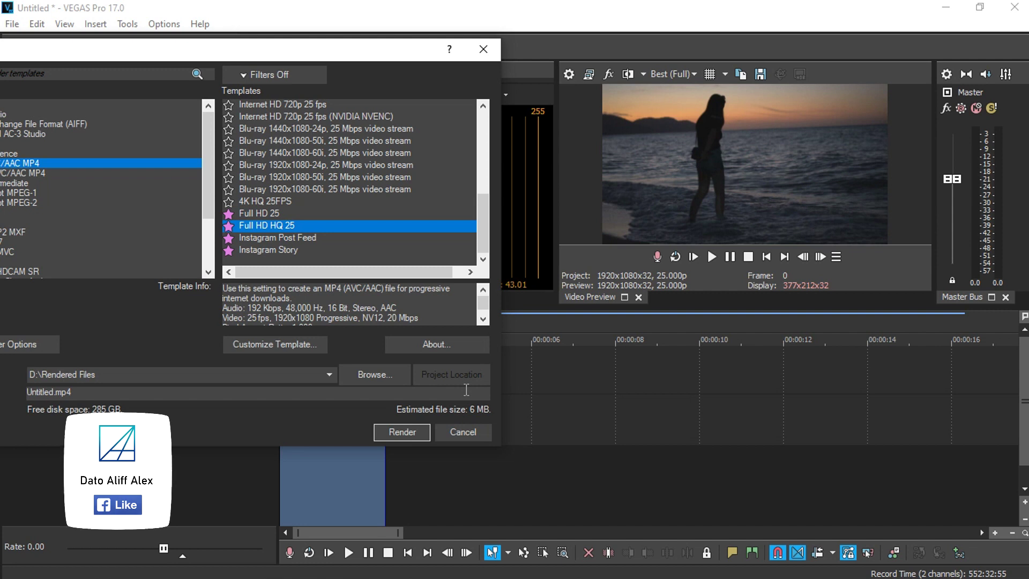
pyautogui.click(264, 212)
pyautogui.moveTo(382, 53); pyautogui.dragTo(386, 85)
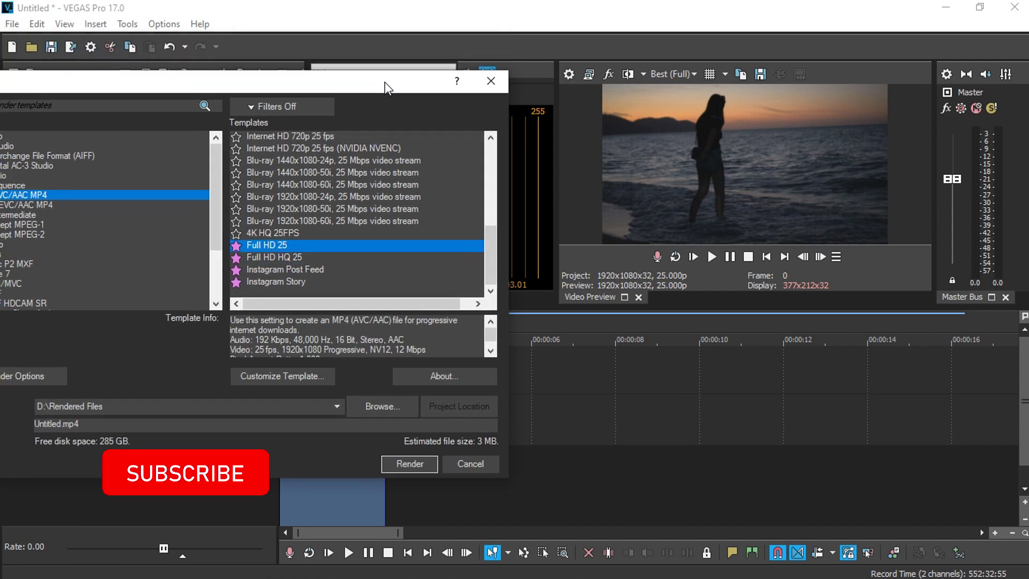